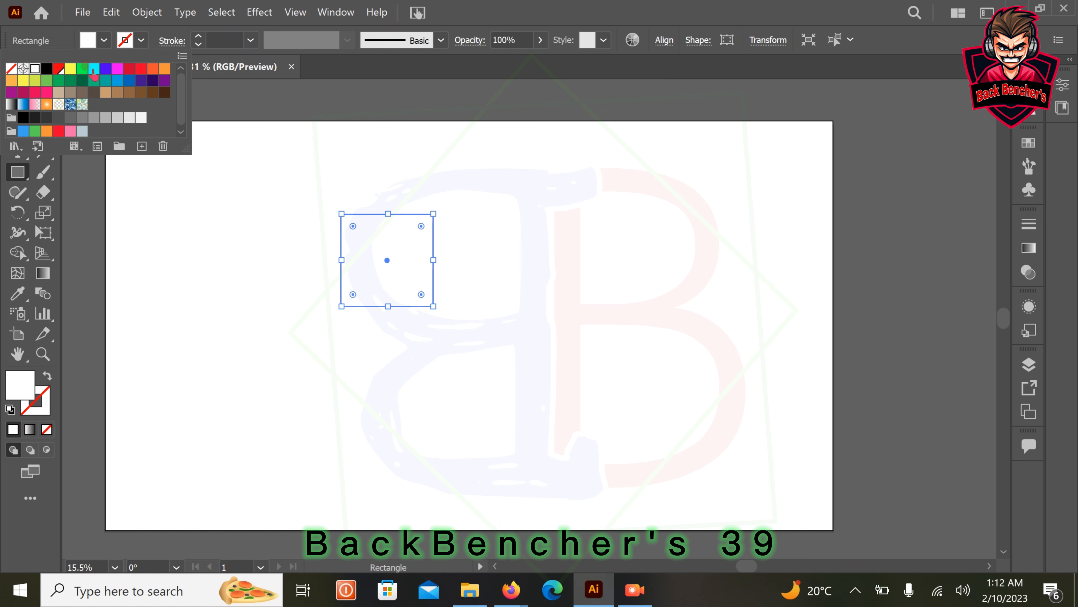
# Fill the square with the blue swatch R=63 G=169 B=245
pyautogui.click(94, 70)
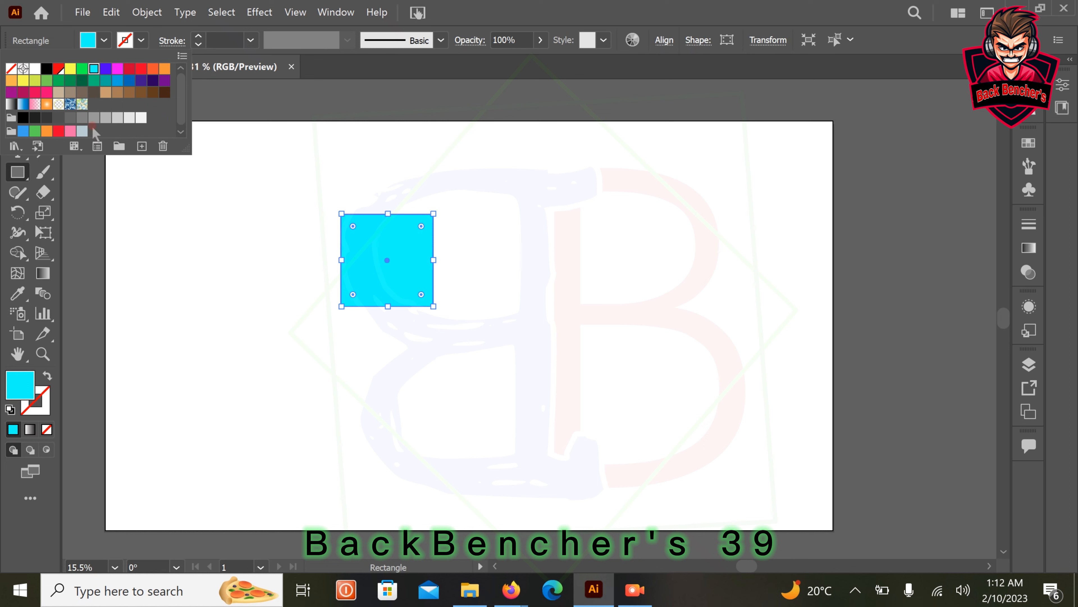
pyautogui.click(24, 131)
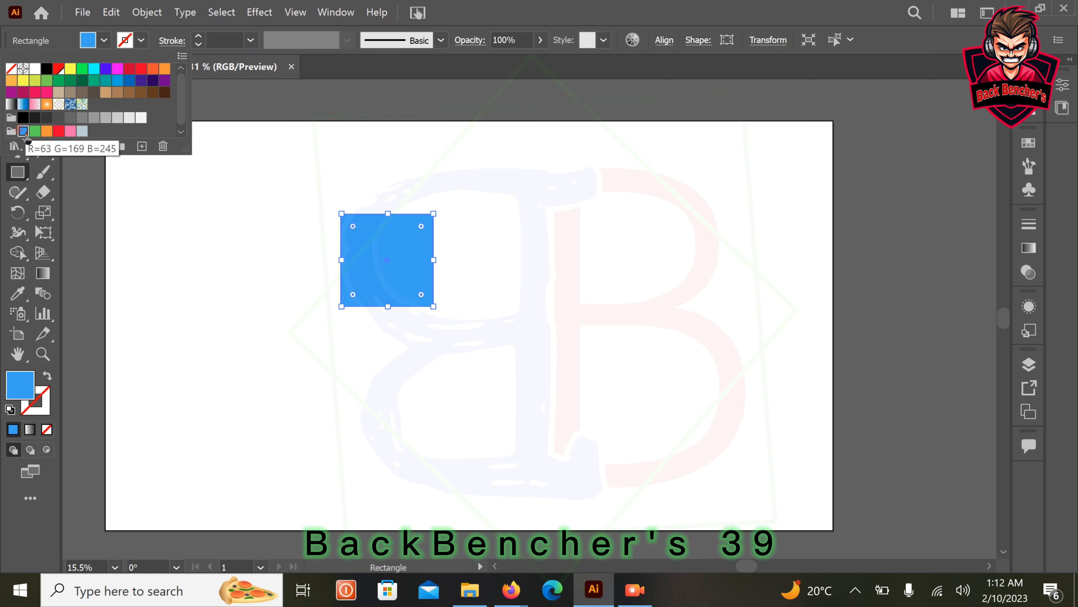
pyautogui.click(275, 182)
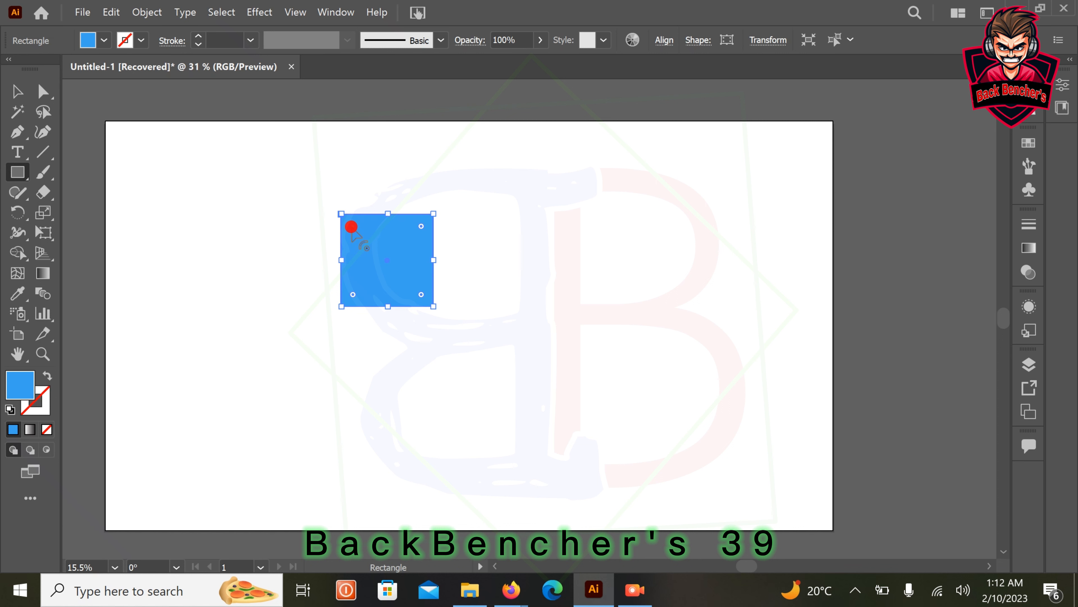
# Round all four corners of the blue square moderately
pyautogui.moveTo(352, 228)
pyautogui.mouseDown()
pyautogui.moveTo(357, 234)
pyautogui.moveTo(341, 215)
pyautogui.mouseUp()
pyautogui.moveTo(352, 228); pyautogui.dragTo(355, 232)
pyautogui.click(489, 298)
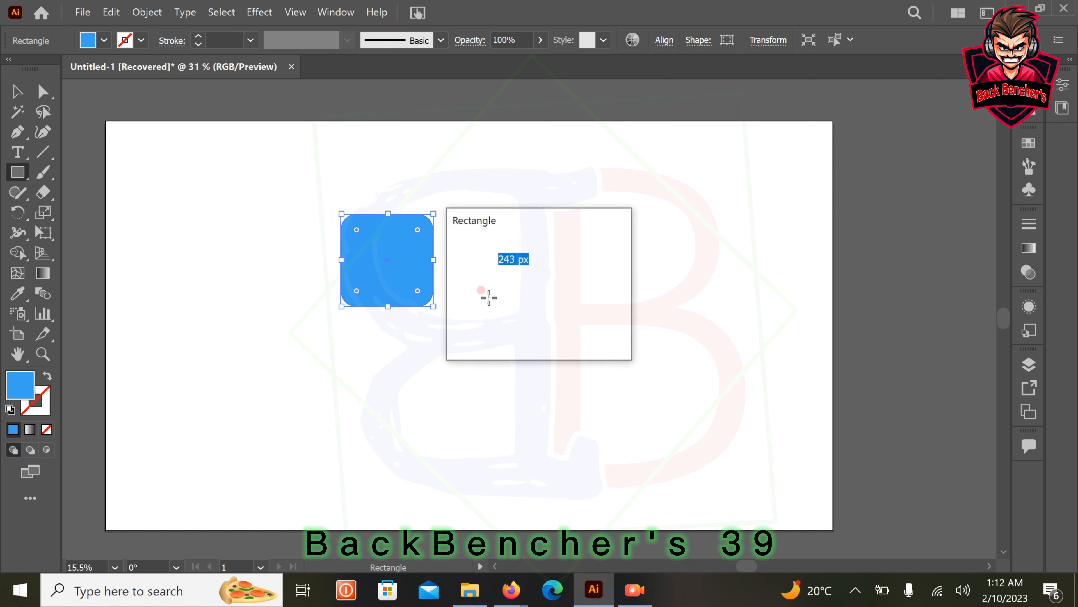
pyautogui.click(566, 322)
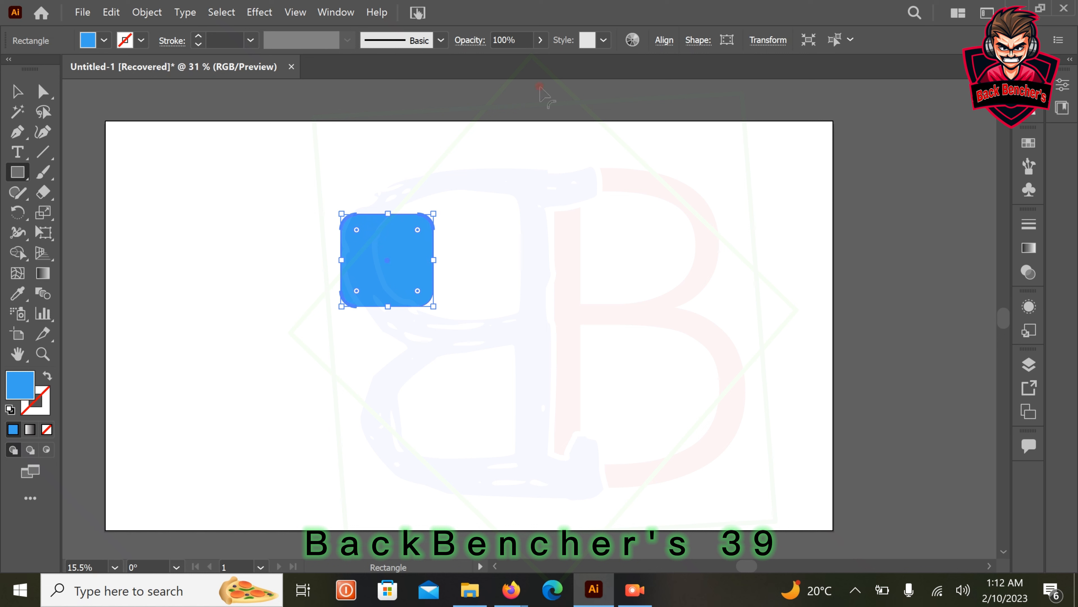
# Apply the Pathfinder Unite shape mode to the rounded blue square
pyautogui.click(340, 13)
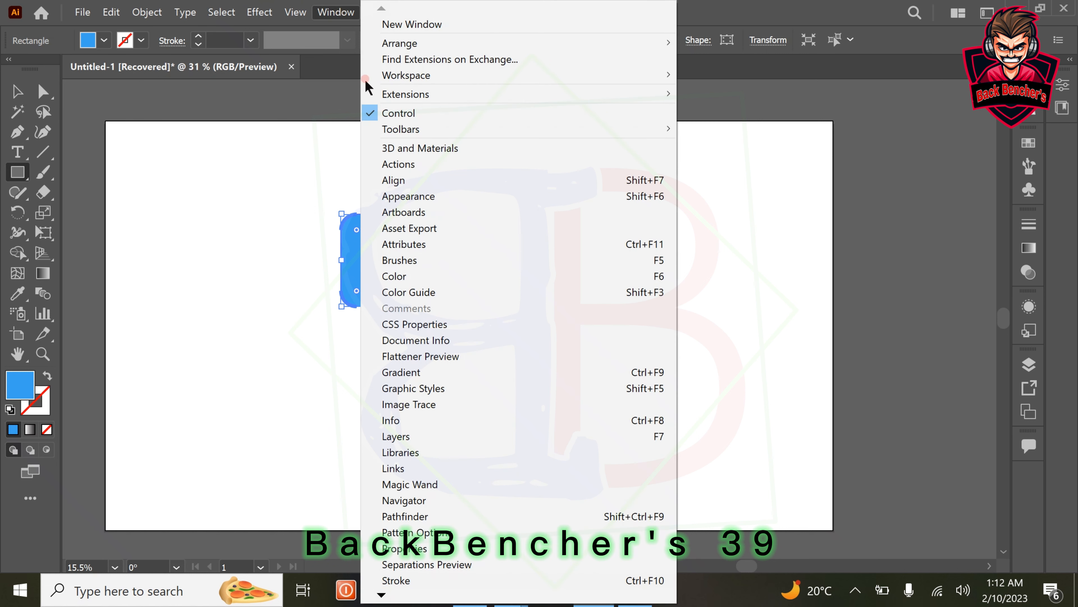
pyautogui.click(408, 517)
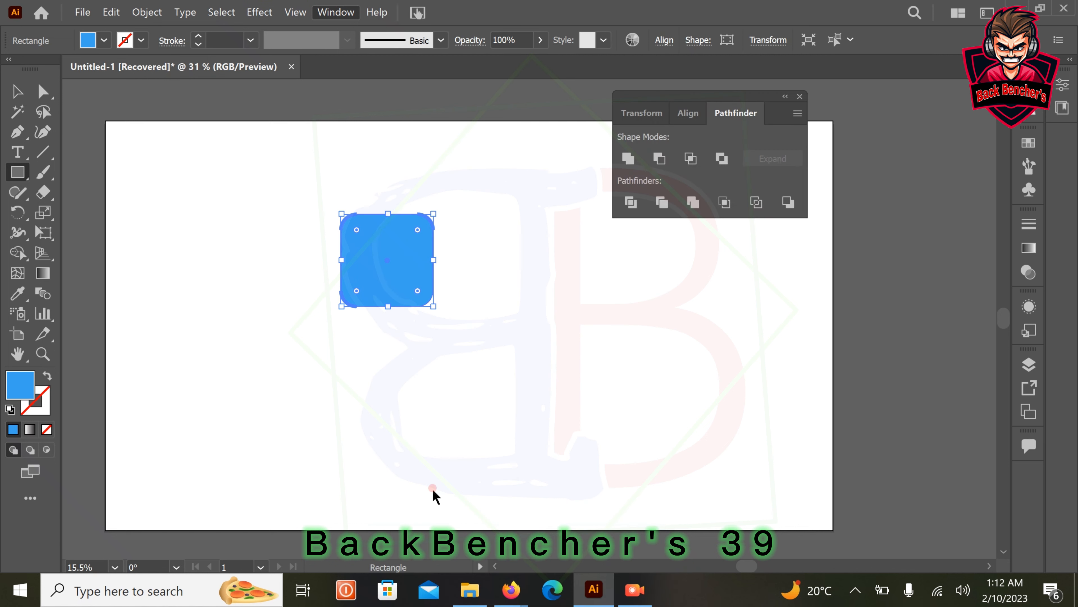
pyautogui.click(628, 158)
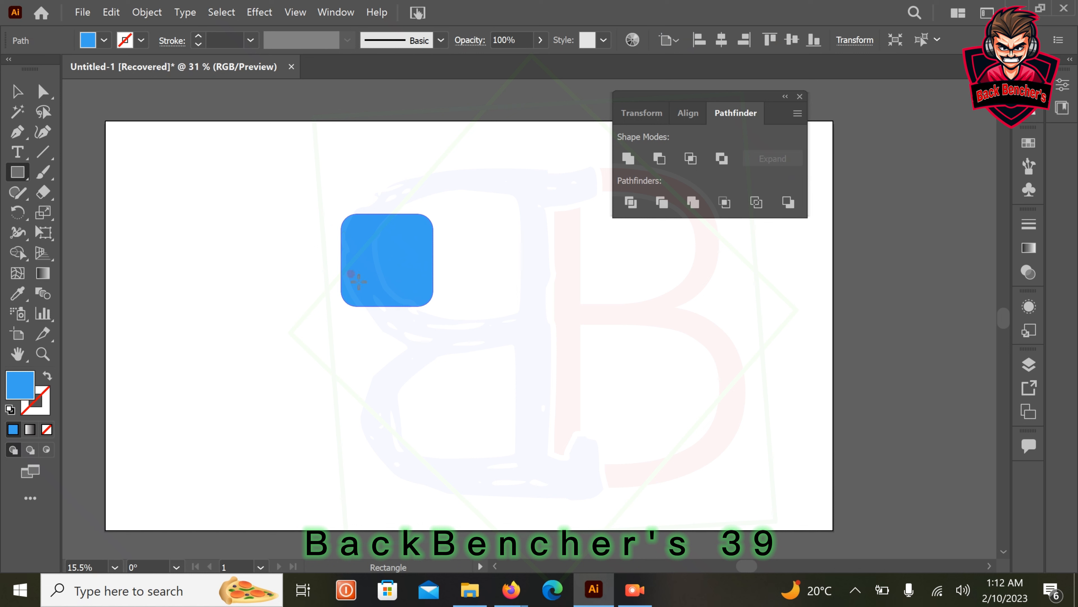
pyautogui.click(798, 97)
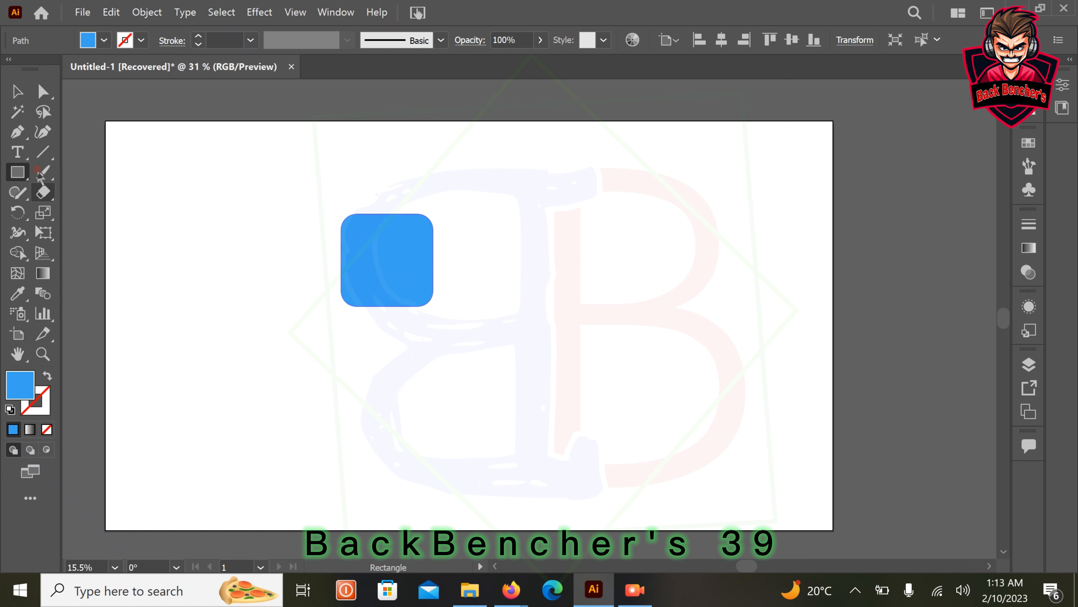
# Add a text object containing the letter "f" on the blank area beside the blue square
pyautogui.click(18, 152)
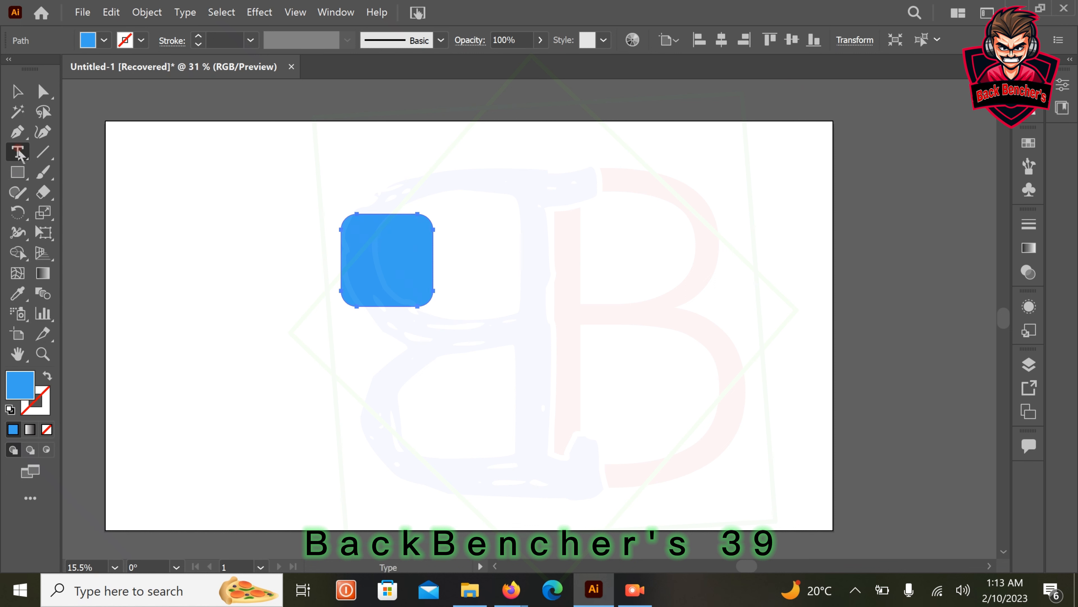
pyautogui.click(258, 289)
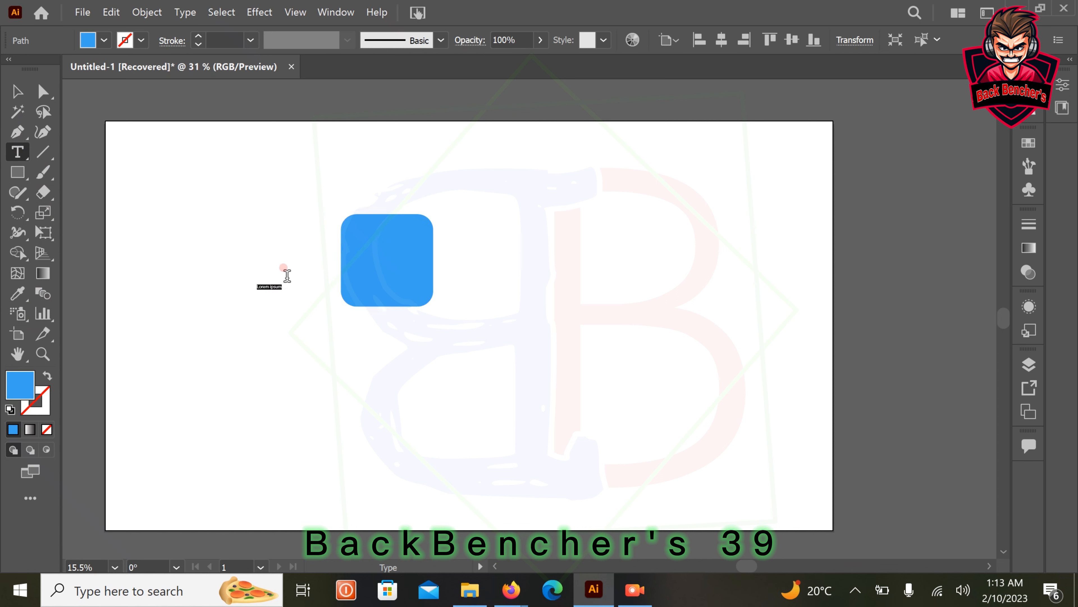
pyautogui.press('BackSpace')
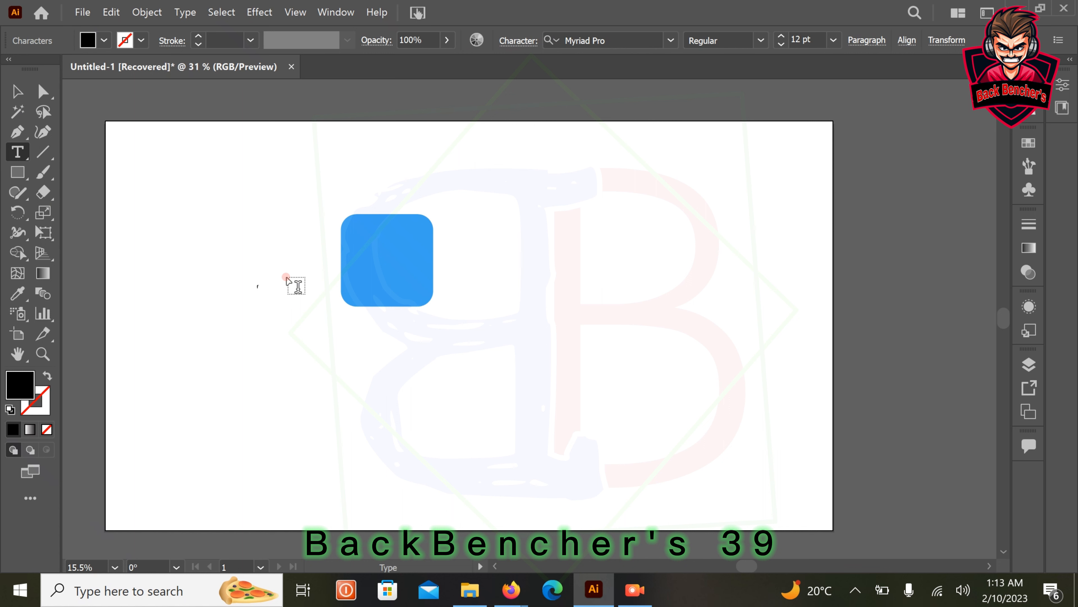
pyautogui.click(255, 281)
pyautogui.click(16, 91)
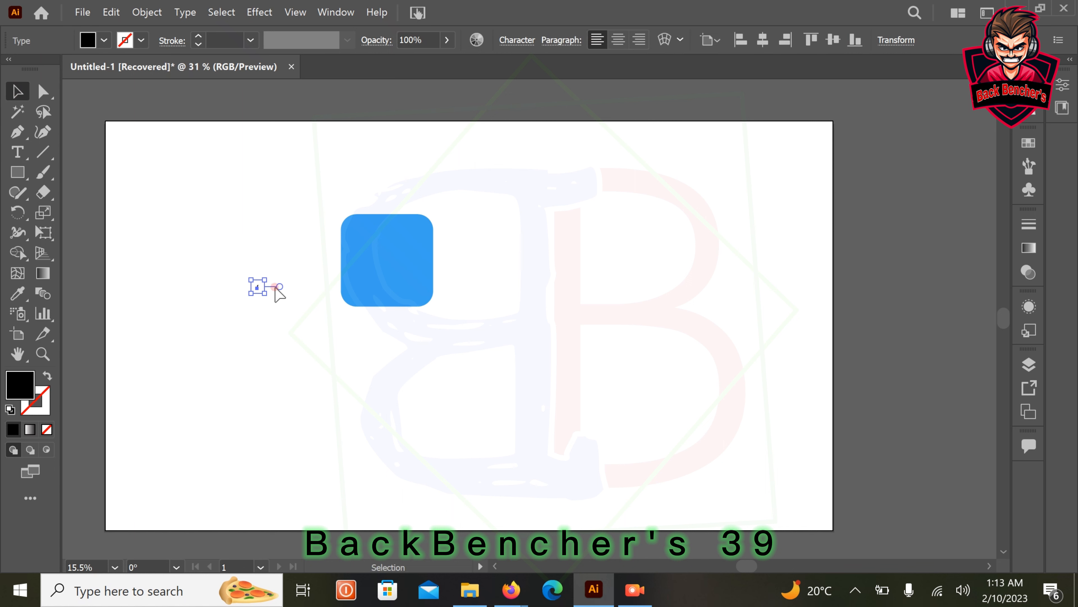
# Enlarge the letter f and fit it onto the blue square with its foot on the square's lower edge
pyautogui.moveTo(258, 294); pyautogui.dragTo(443, 450)
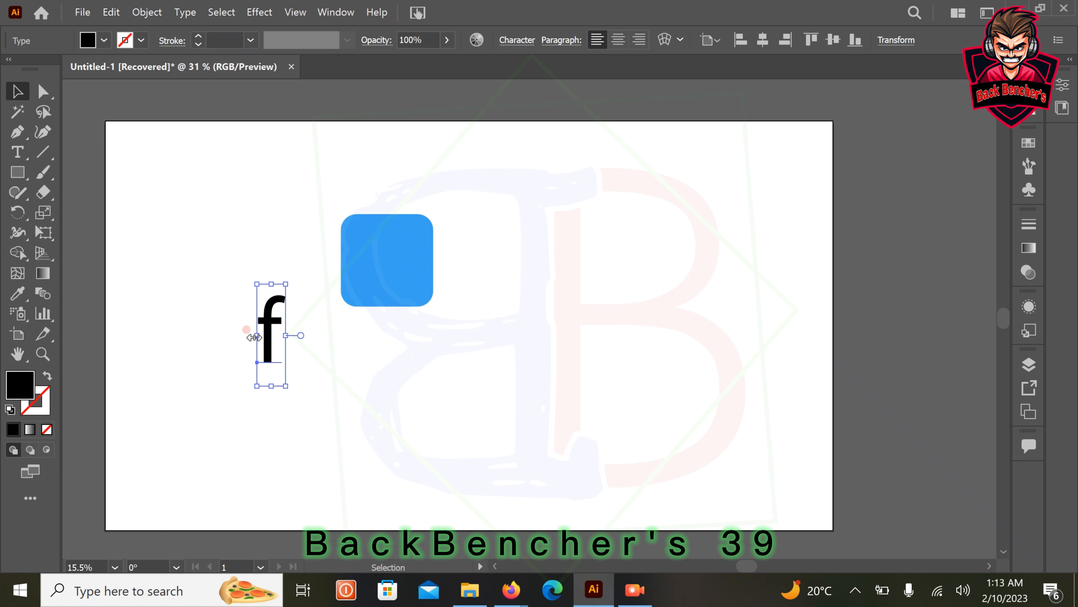
pyautogui.moveTo(254, 337); pyautogui.dragTo(230, 335)
pyautogui.moveTo(257, 288)
pyautogui.mouseDown()
pyautogui.moveTo(257, 272)
pyautogui.moveTo(258, 298)
pyautogui.mouseUp()
pyautogui.moveTo(286, 343); pyautogui.dragTo(390, 228)
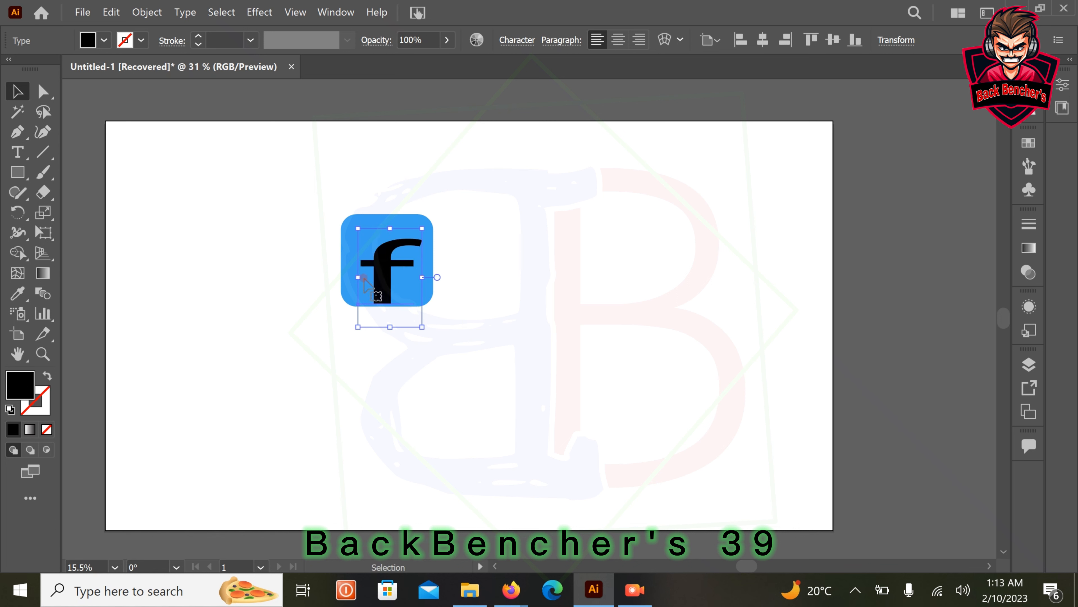
pyautogui.moveTo(358, 278); pyautogui.dragTo(394, 271)
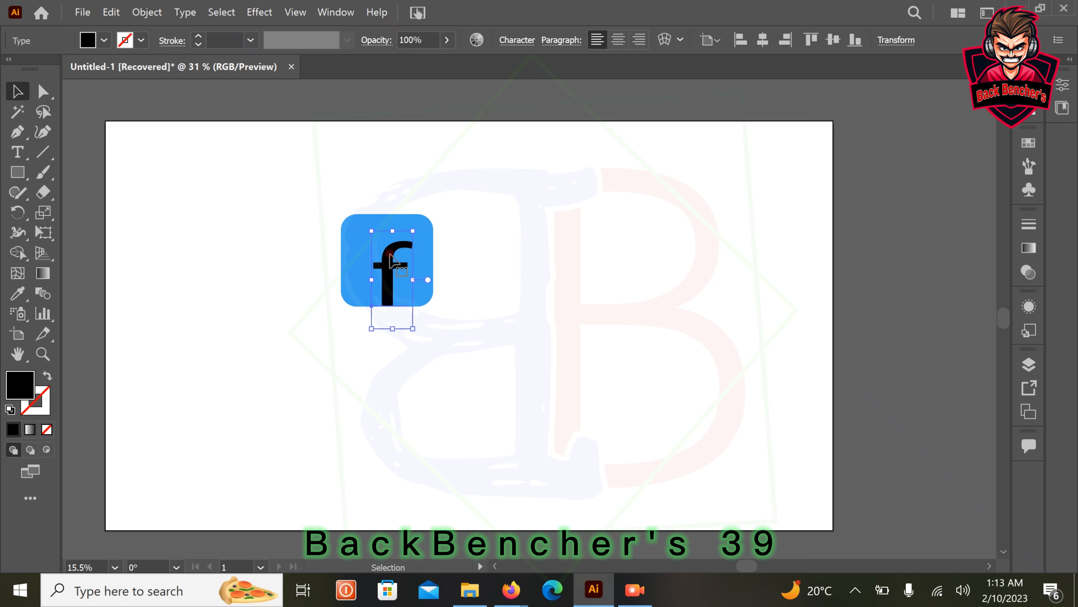
pyautogui.moveTo(392, 231); pyautogui.dragTo(389, 277)
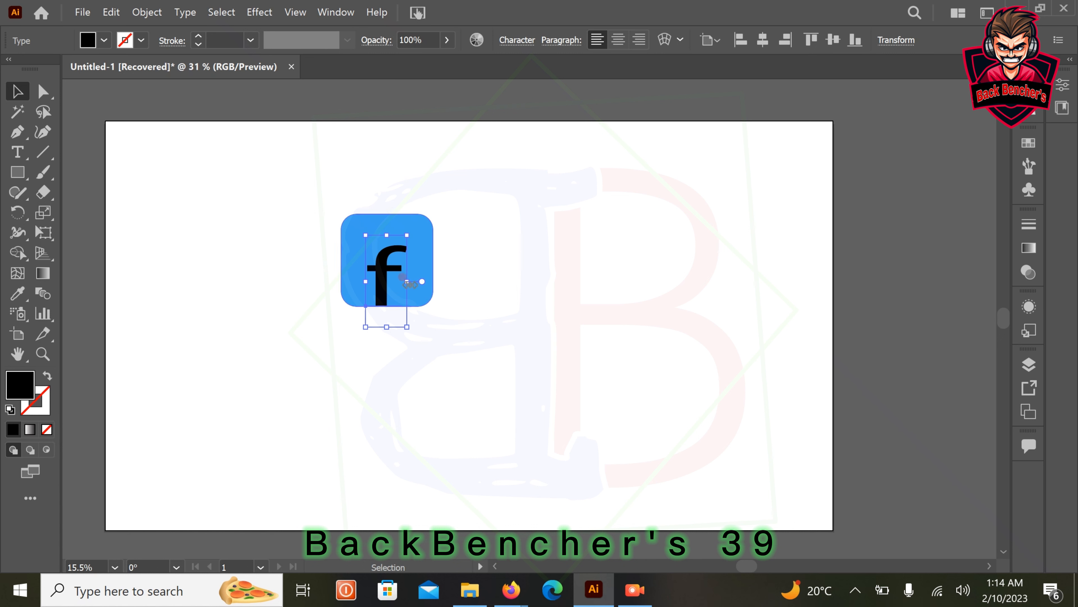
# Change the fill colour of the letter f to white
pyautogui.click(104, 40)
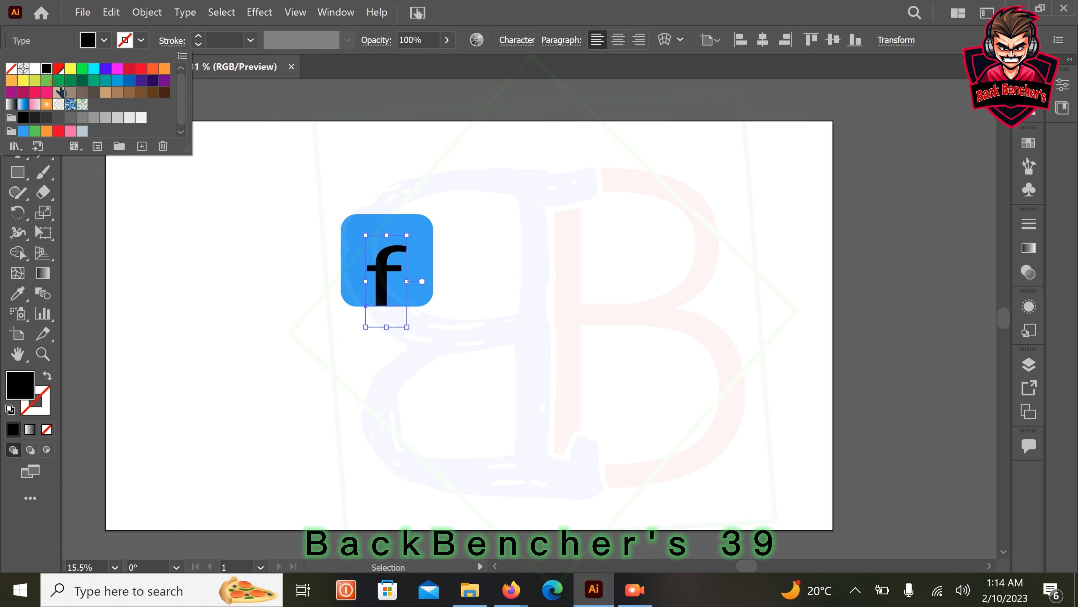
pyautogui.click(35, 68)
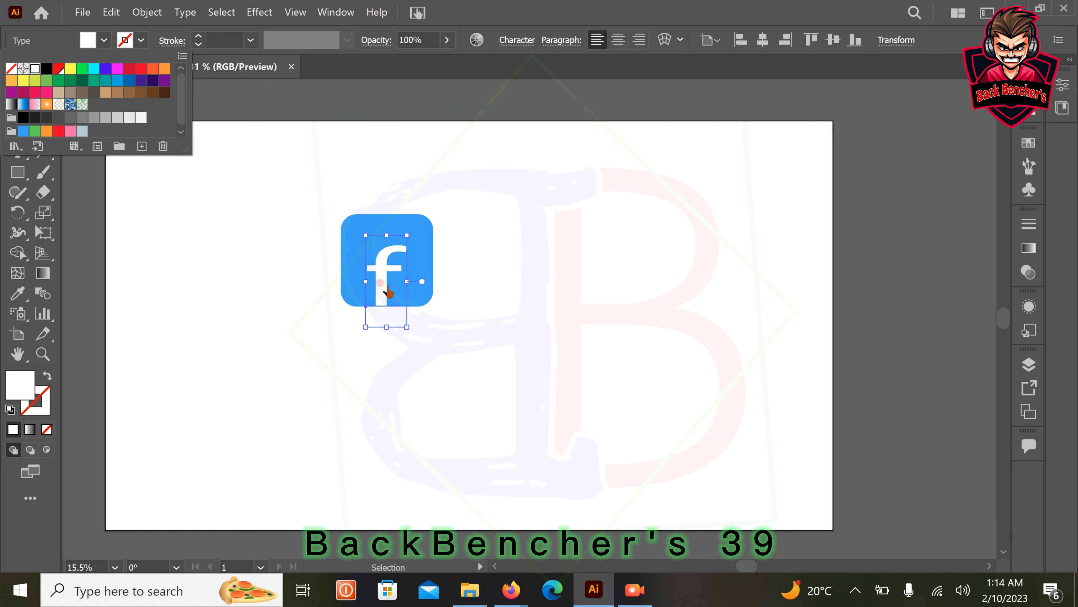
pyautogui.click(96, 214)
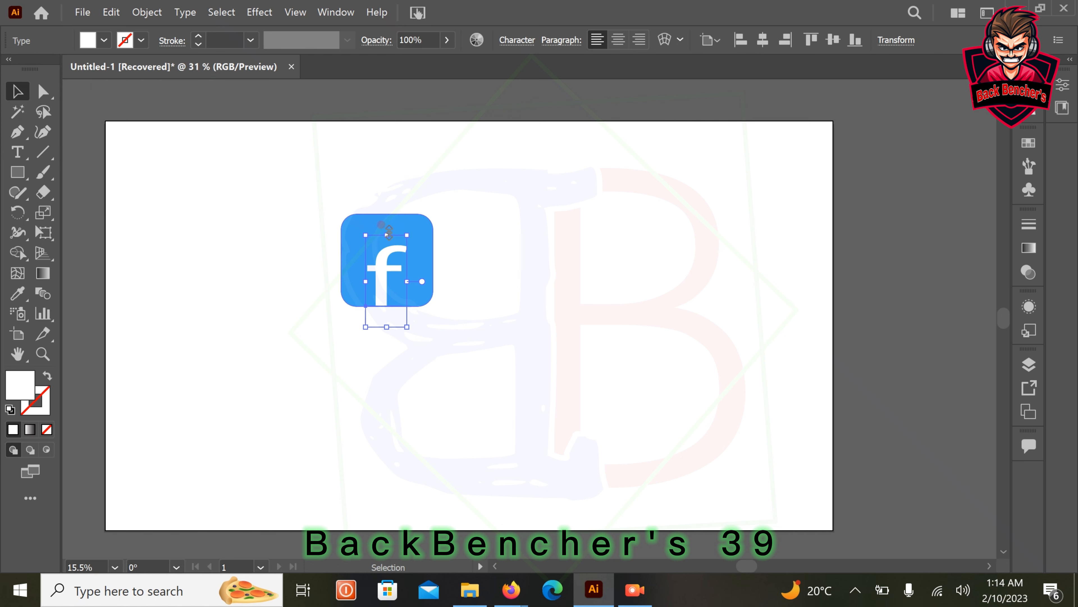
# Refine the width and height of the white f and centre it horizontally with its stem ending at the square's lower edge
pyautogui.moveTo(365, 282); pyautogui.dragTo(396, 278)
pyautogui.click(445, 337)
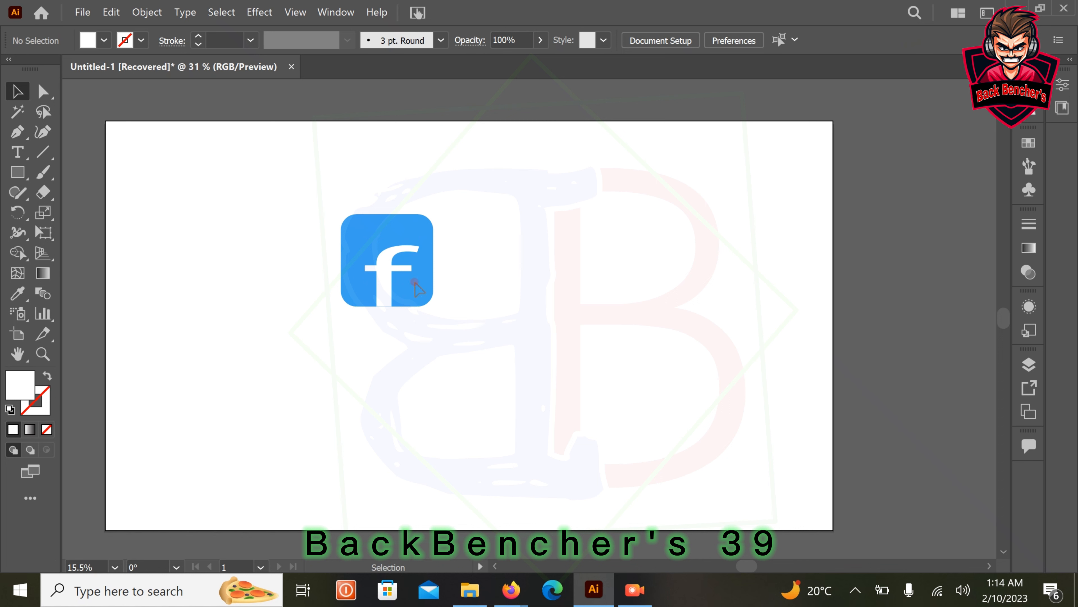
pyautogui.click(390, 252)
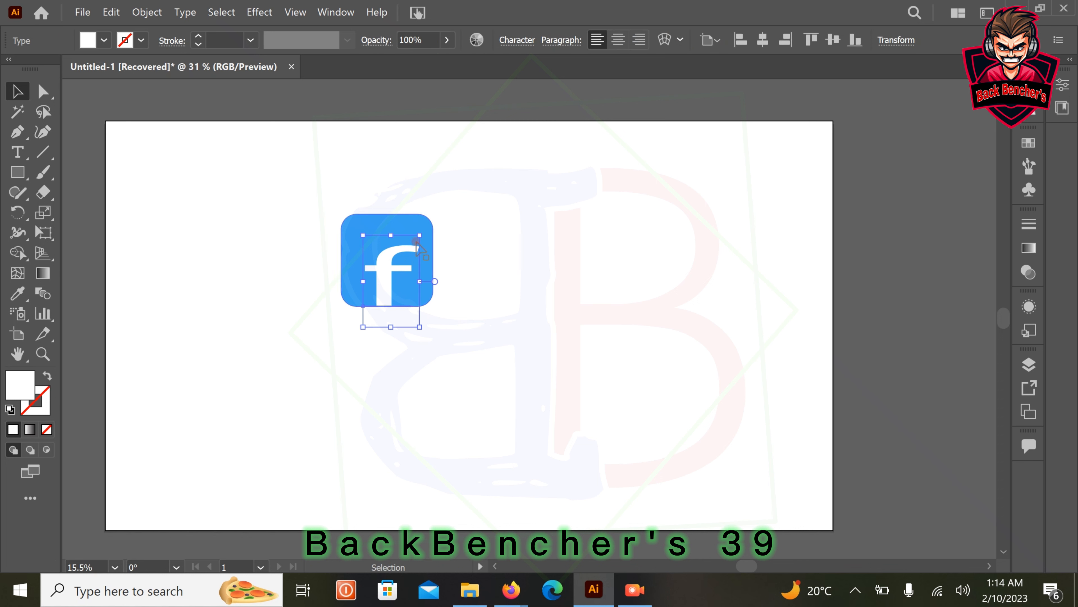
pyautogui.moveTo(419, 235); pyautogui.dragTo(419, 238)
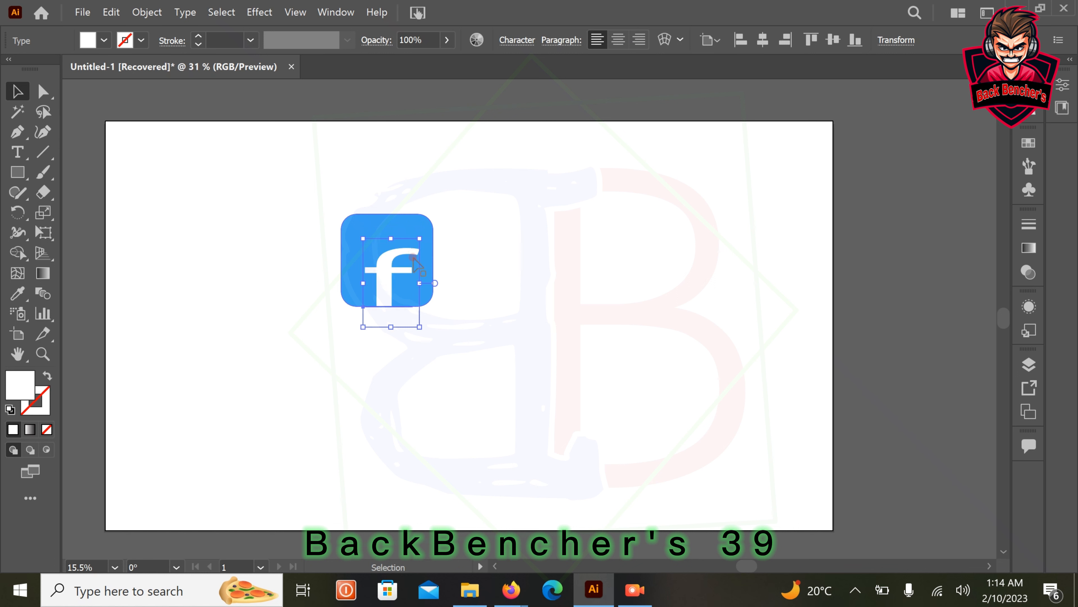
pyautogui.moveTo(419, 284); pyautogui.dragTo(406, 283)
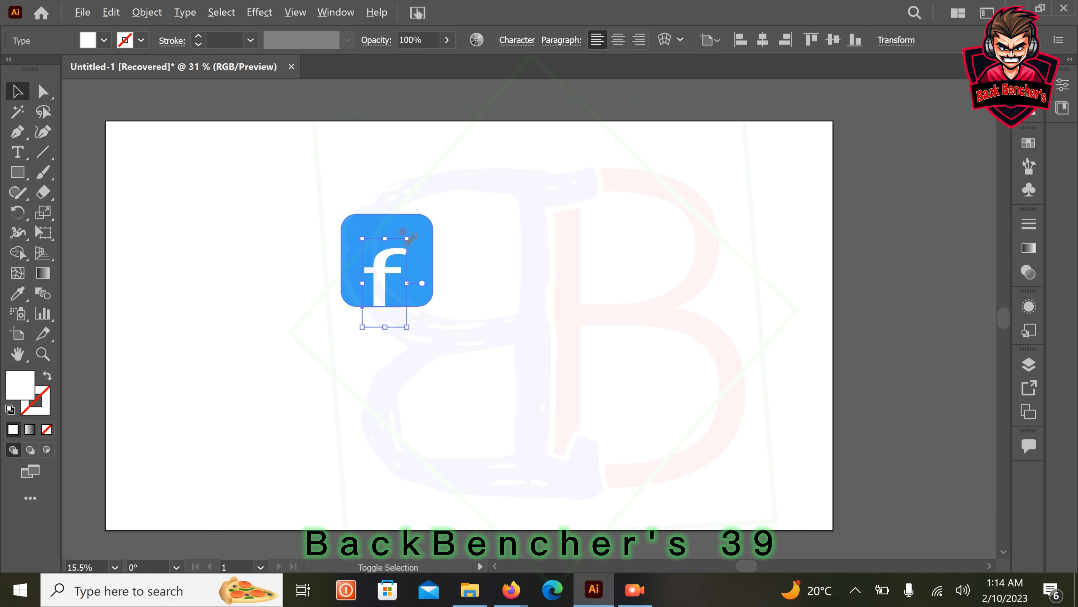
pyautogui.moveTo(408, 239); pyautogui.dragTo(427, 236)
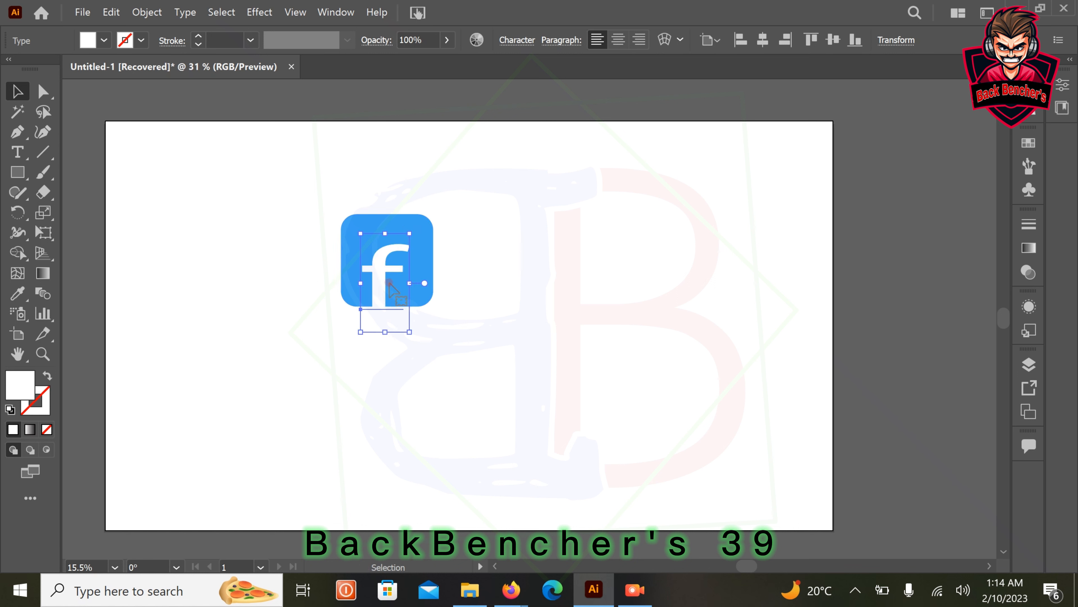
pyautogui.moveTo(378, 277); pyautogui.dragTo(385, 280)
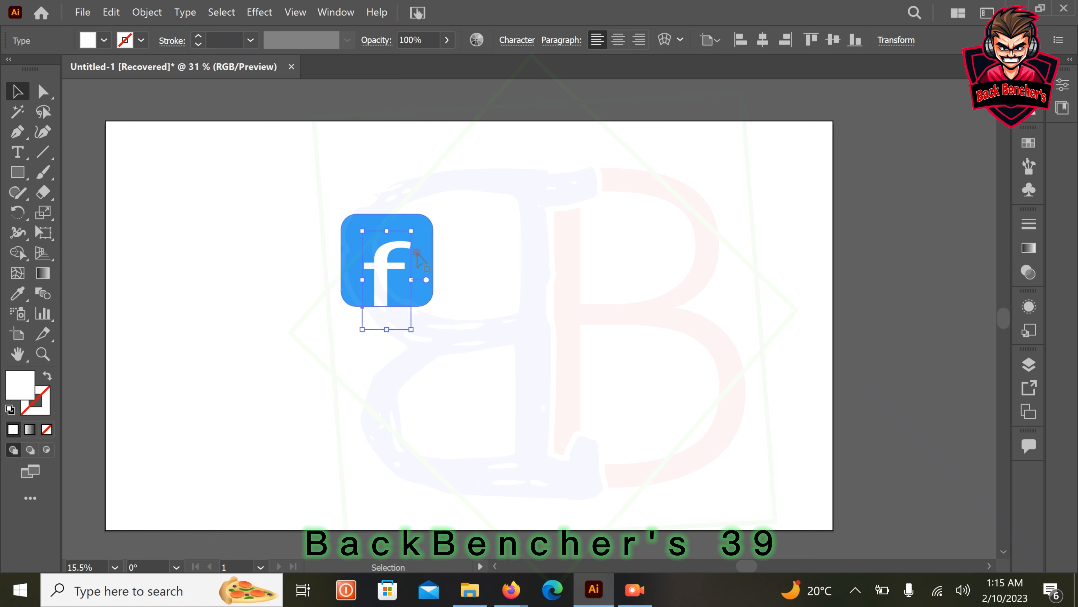
# Group the white letter f with the rounded blue square
pyautogui.click(499, 236)
pyautogui.rightClick(499, 237)
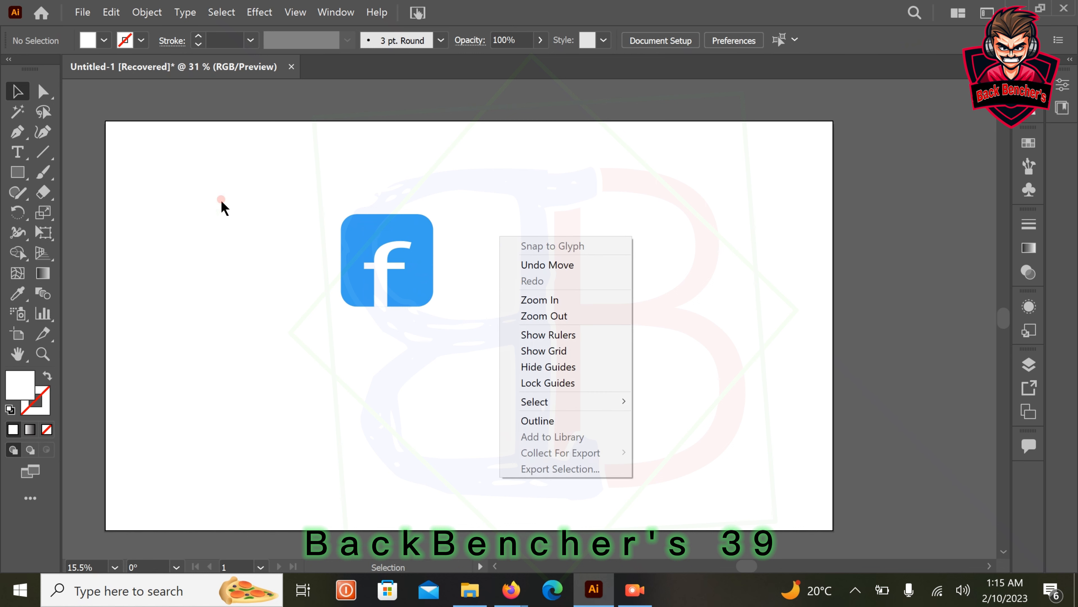
pyautogui.moveTo(323, 214); pyautogui.dragTo(471, 324)
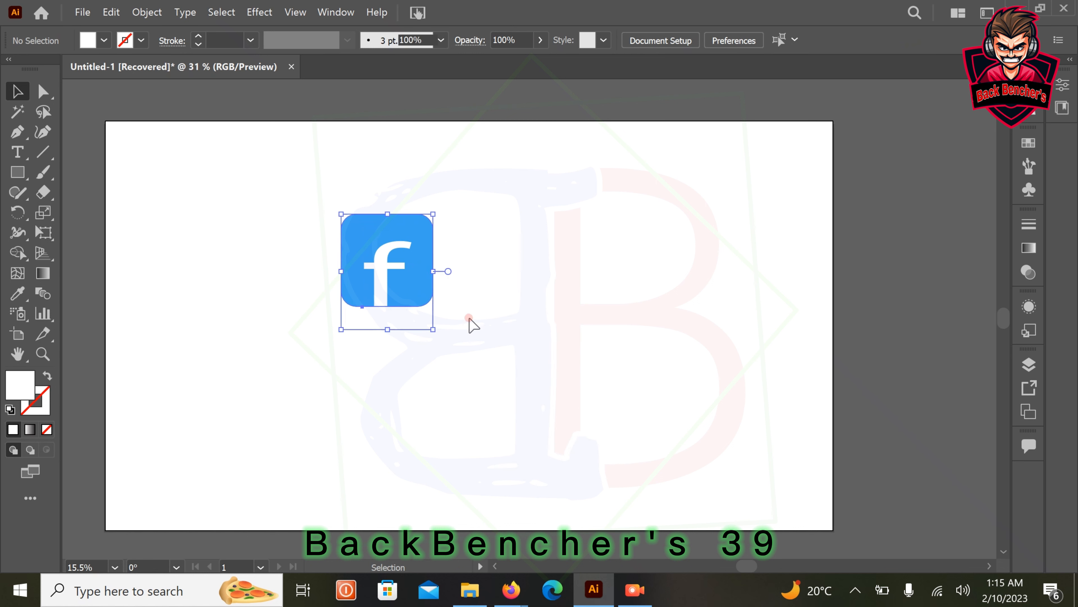
pyautogui.rightClick(509, 262)
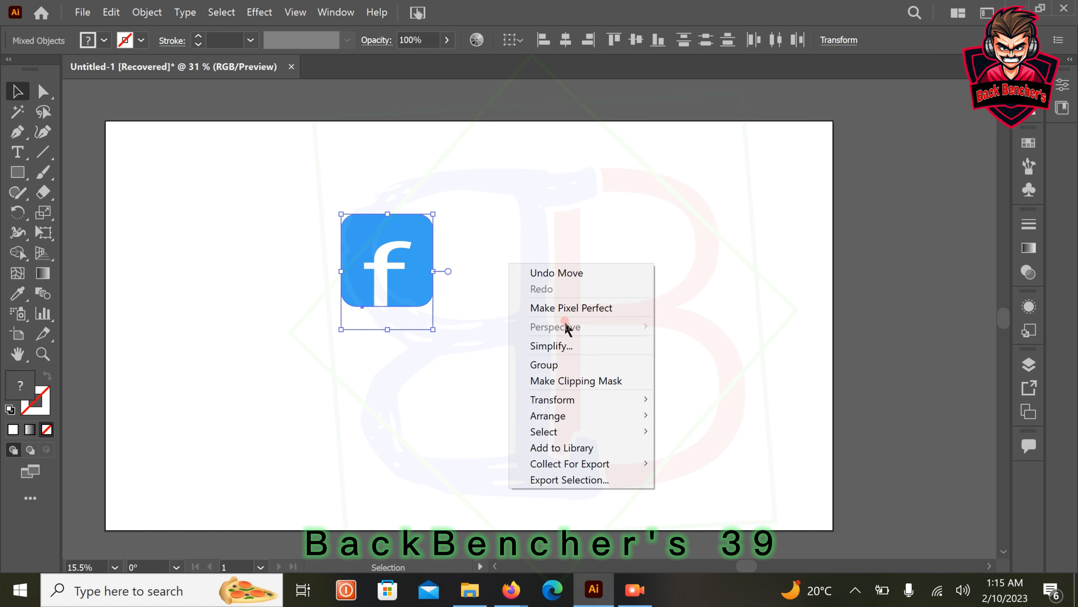
pyautogui.click(564, 366)
pyautogui.click(490, 320)
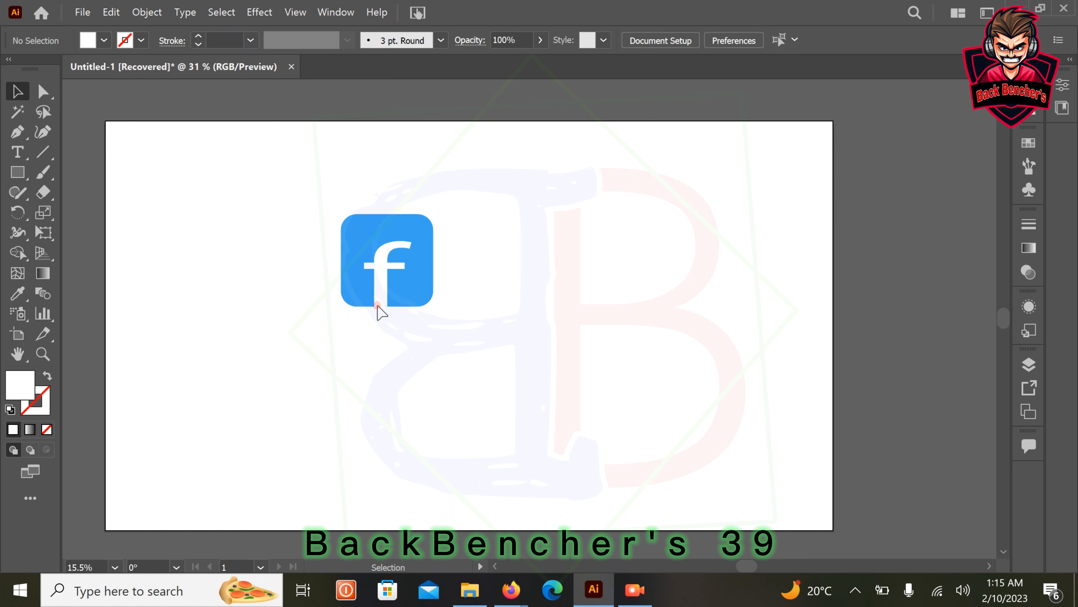
# Enlarge the grouped logo to nearly three times its size, stretching its height until the blue shape looks roughly square
pyautogui.moveTo(335, 191); pyautogui.dragTo(474, 351)
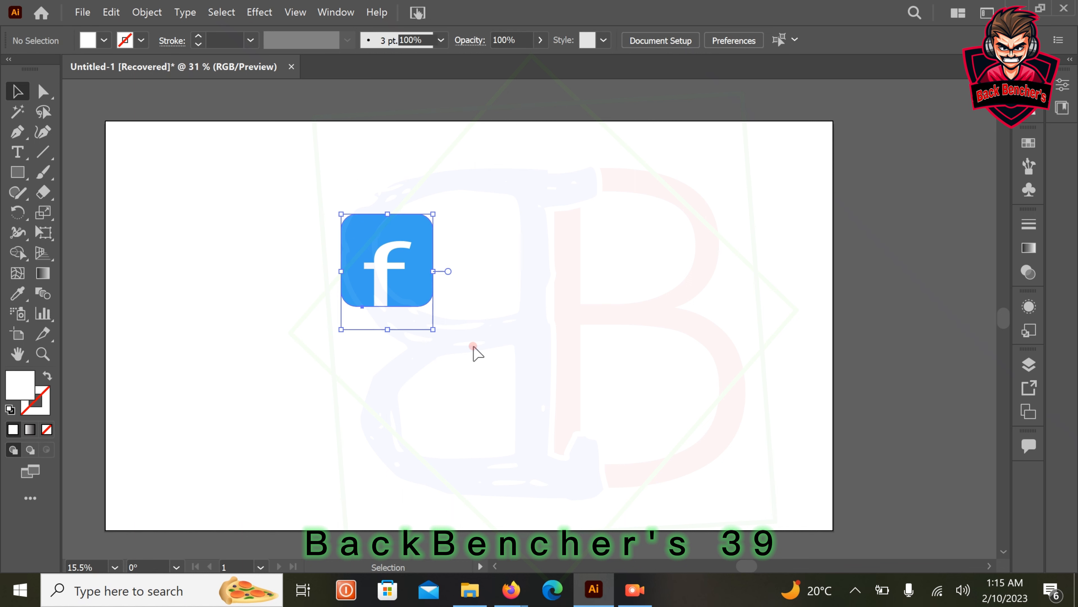
pyautogui.click(544, 303)
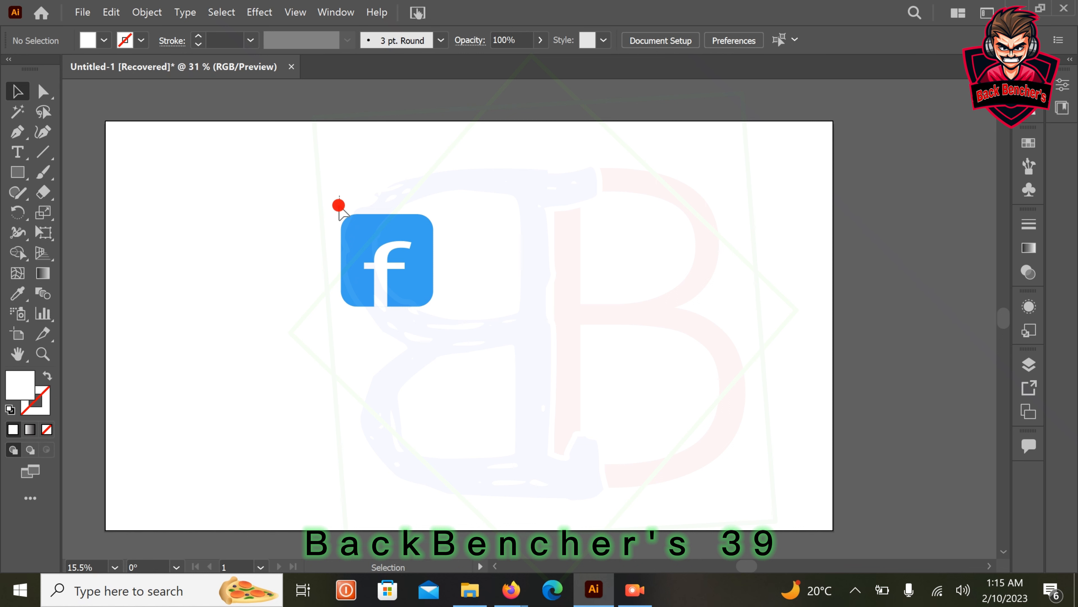
pyautogui.moveTo(339, 195); pyautogui.dragTo(598, 433)
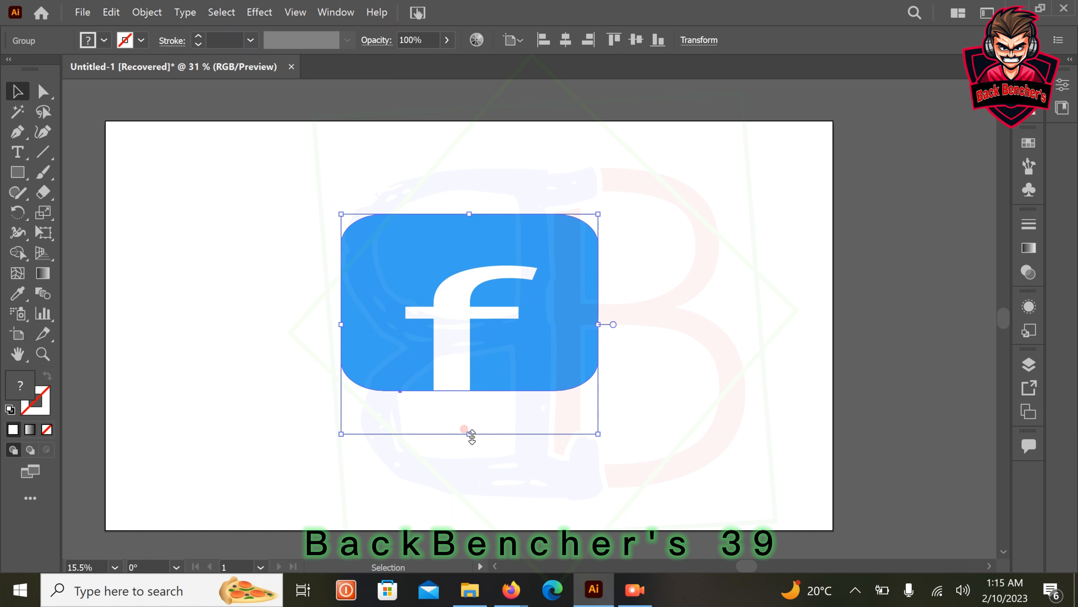
pyautogui.moveTo(470, 434); pyautogui.dragTo(469, 511)
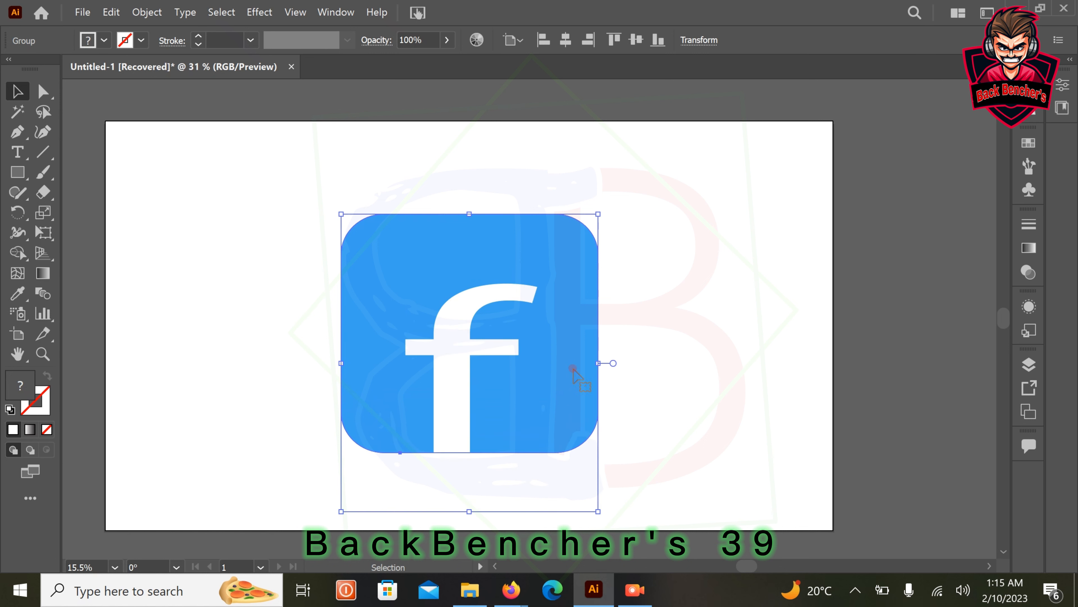